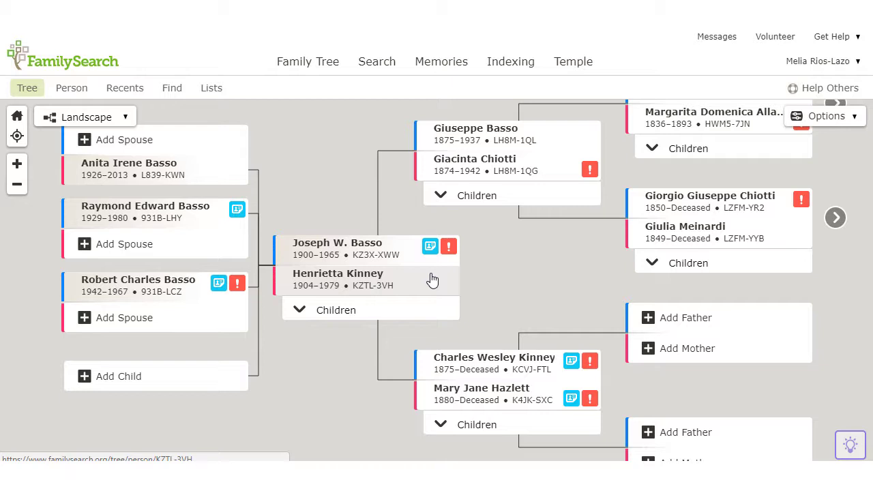
Step: Show the children of the central wife's parents and examine the neighbouring ancestor families on both sides
{"action": "left_click_drag", "start_coordinate": [493, 280], "coordinate": [364, 184]}
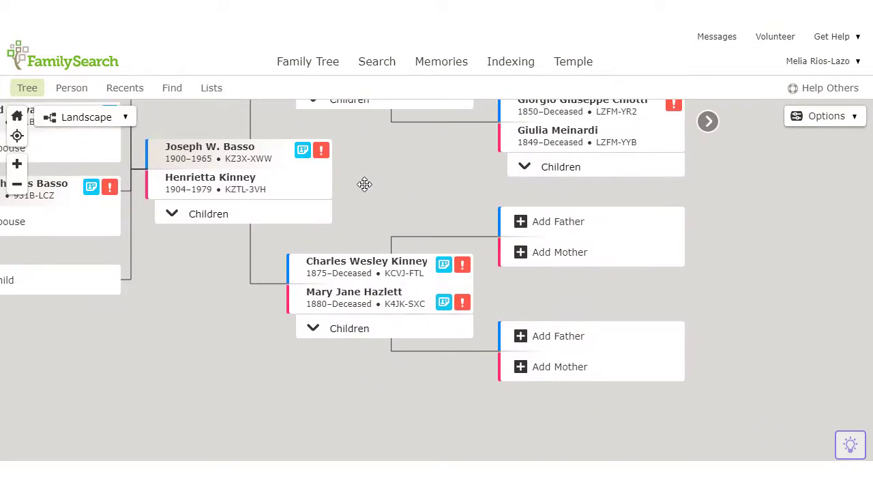
{"action": "left_click", "coordinate": [362, 330]}
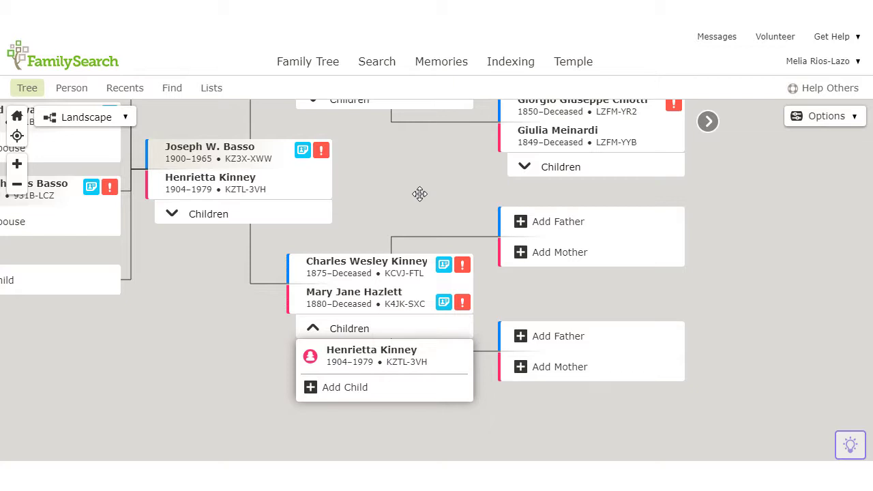
{"action": "left_click_drag", "start_coordinate": [419, 195], "coordinate": [558, 282]}
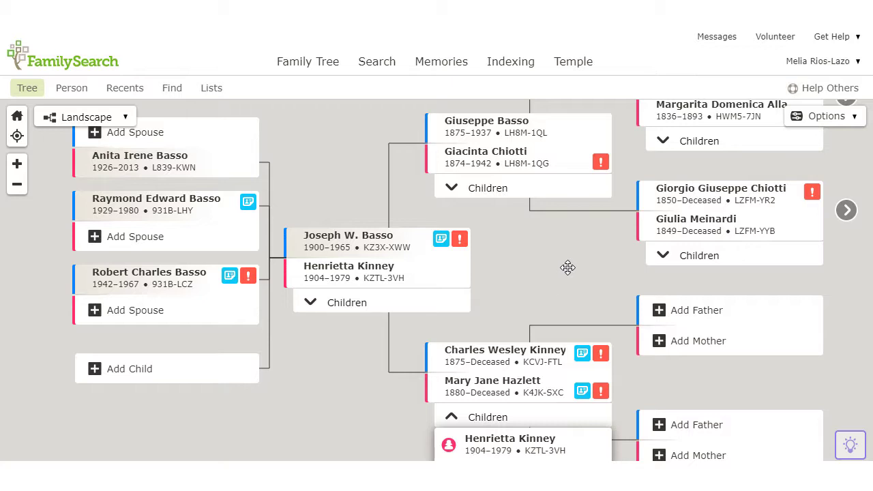
{"action": "left_click_drag", "start_coordinate": [567, 267], "coordinate": [462, 351]}
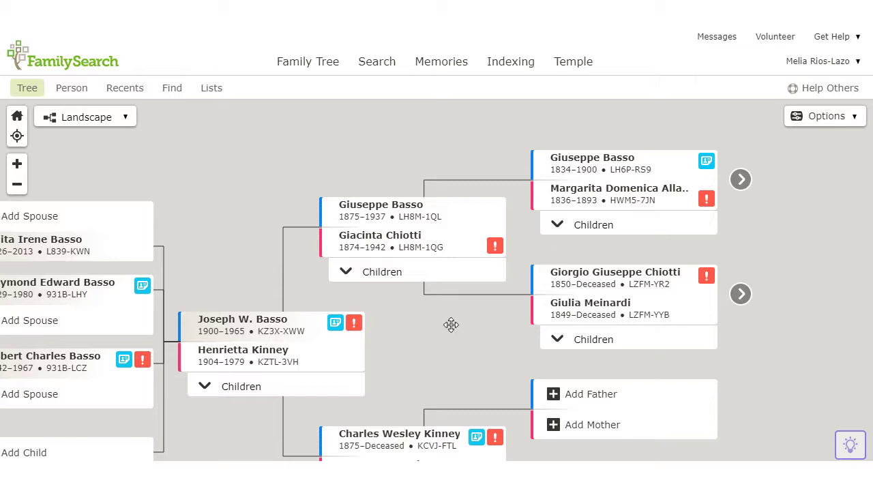
{"action": "left_click_drag", "start_coordinate": [451, 324], "coordinate": [519, 252]}
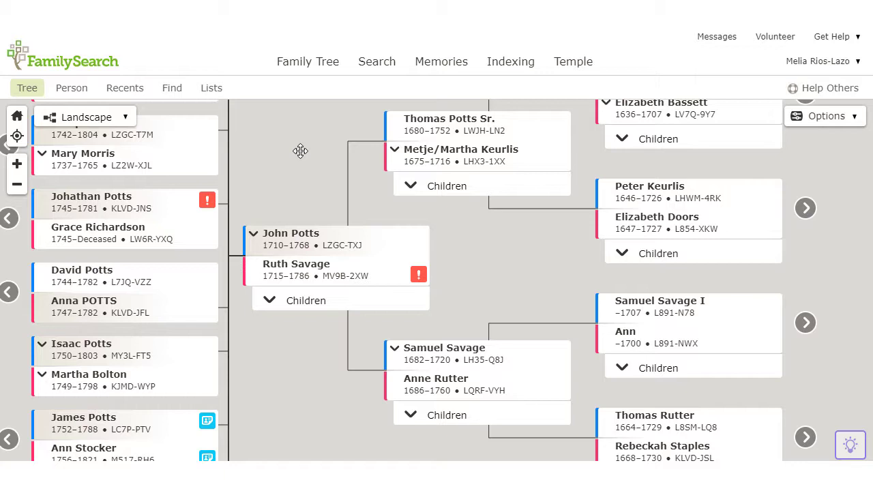
Step: Examine the full column of the central couple's children and their spouses
{"action": "left_click_drag", "start_coordinate": [300, 151], "coordinate": [413, 166]}
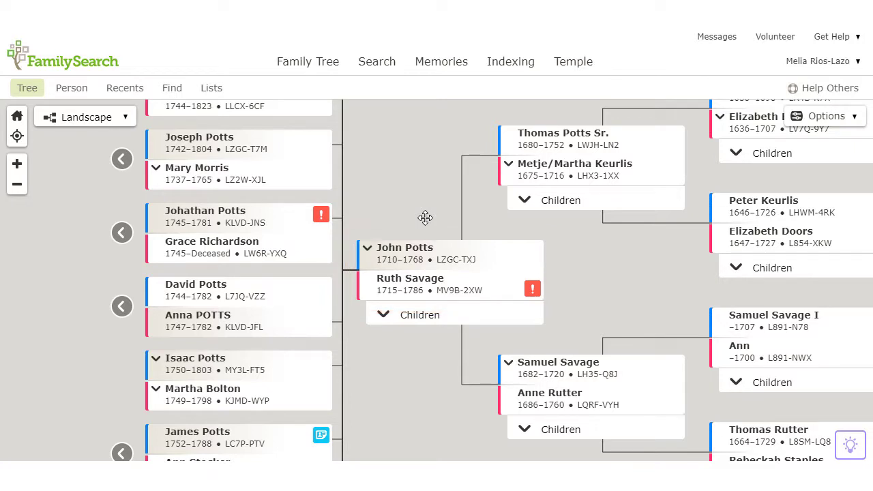
{"action": "mouse_move", "coordinate": [425, 218]}
{"action": "left_mouse_down"}
{"action": "mouse_move", "coordinate": [596, 232]}
{"action": "mouse_move", "coordinate": [577, 257]}
{"action": "left_mouse_up"}
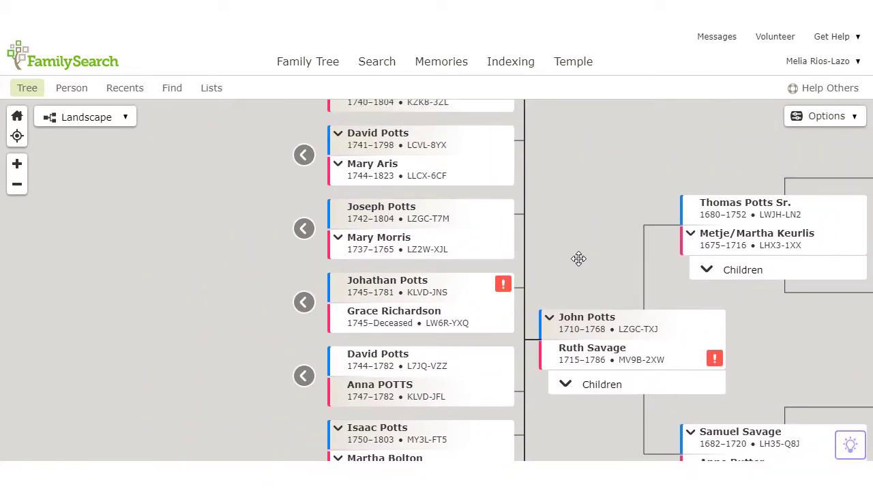
{"action": "mouse_move", "coordinate": [573, 172]}
{"action": "left_mouse_down"}
{"action": "mouse_move", "coordinate": [572, 279]}
{"action": "mouse_move", "coordinate": [566, 193]}
{"action": "left_mouse_up"}
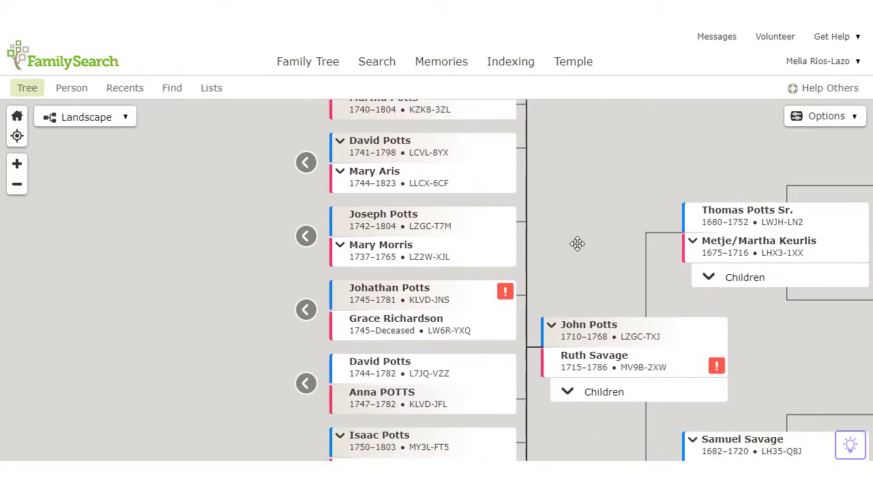
{"action": "left_click_drag", "start_coordinate": [577, 243], "coordinate": [570, 168]}
{"action": "left_click_drag", "start_coordinate": [585, 384], "coordinate": [598, 307]}
{"action": "left_click_drag", "start_coordinate": [603, 397], "coordinate": [601, 320]}
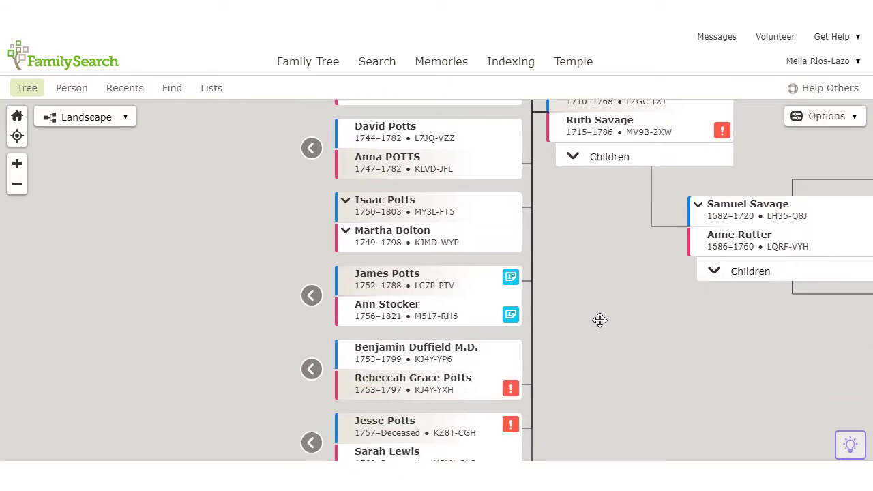
{"action": "left_click_drag", "start_coordinate": [600, 280], "coordinate": [592, 425]}
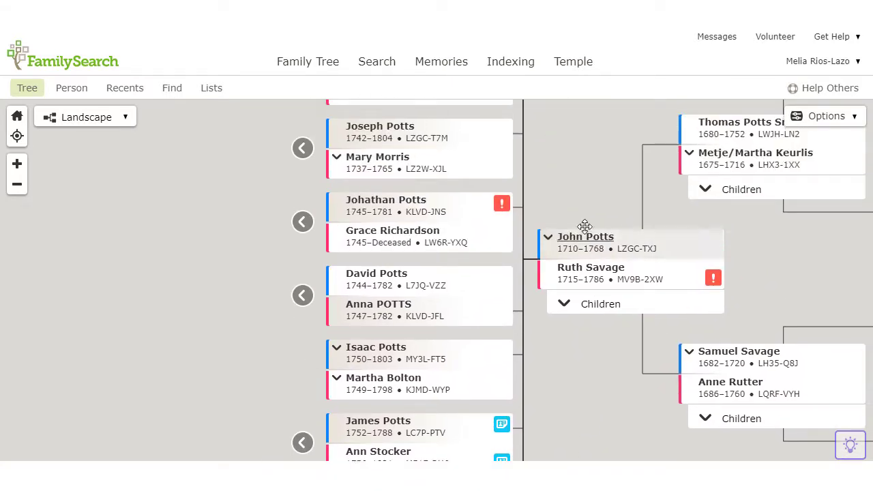
{"action": "left_click_drag", "start_coordinate": [598, 214], "coordinate": [624, 345]}
{"action": "left_click_drag", "start_coordinate": [611, 215], "coordinate": [614, 286]}
Step: Expand the descendants of the central couple's third-listed child, including the family of that child's first-listed child
{"action": "left_click", "coordinate": [346, 172]}
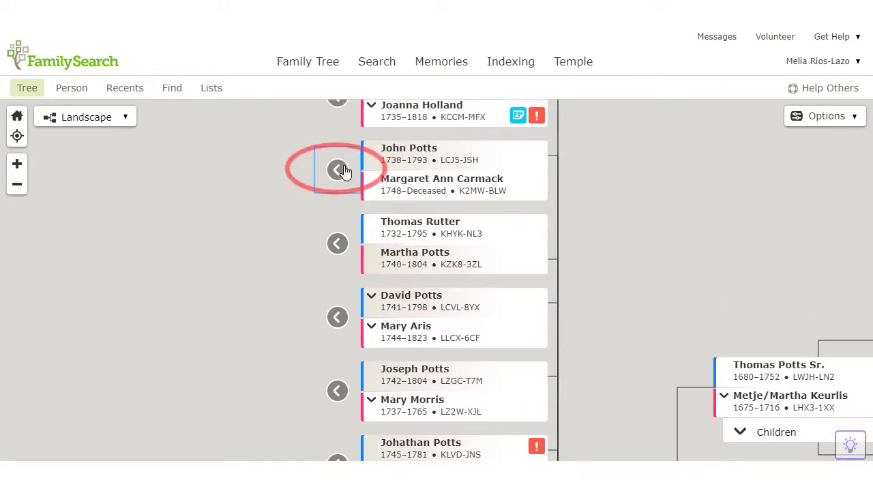
{"action": "left_click_drag", "start_coordinate": [335, 206], "coordinate": [496, 352]}
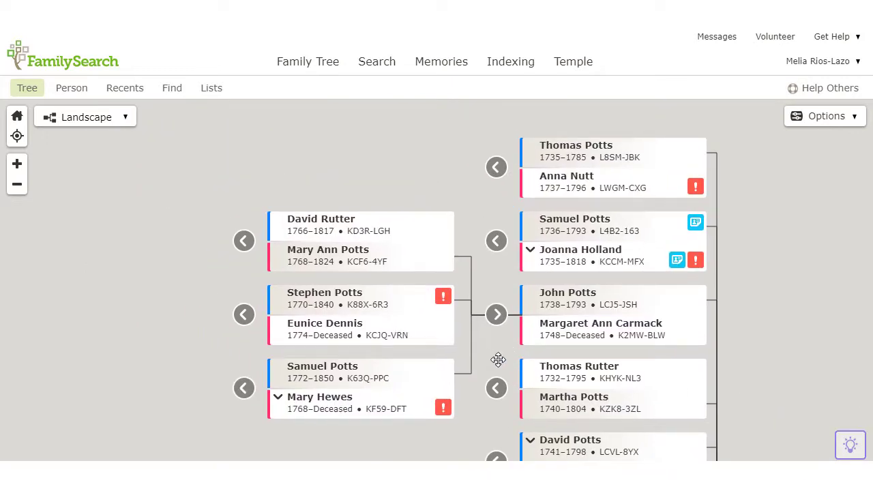
{"action": "left_click", "coordinate": [245, 242]}
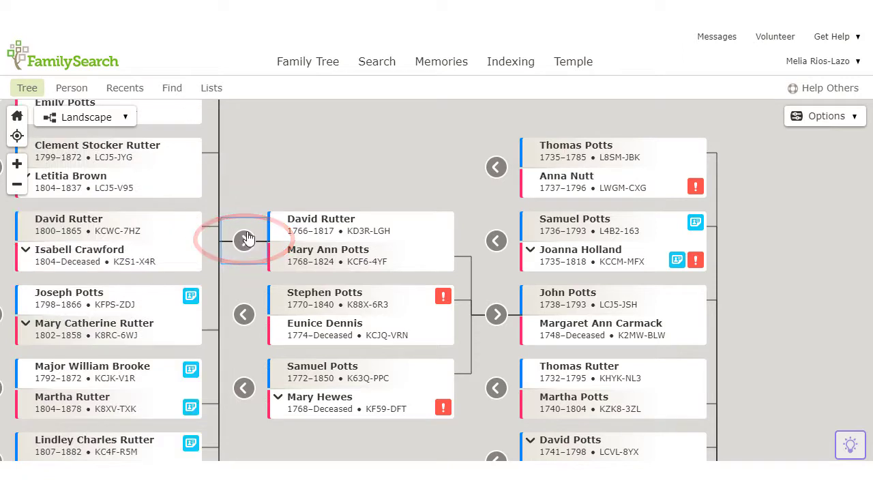
{"action": "left_click_drag", "start_coordinate": [244, 180], "coordinate": [525, 263]}
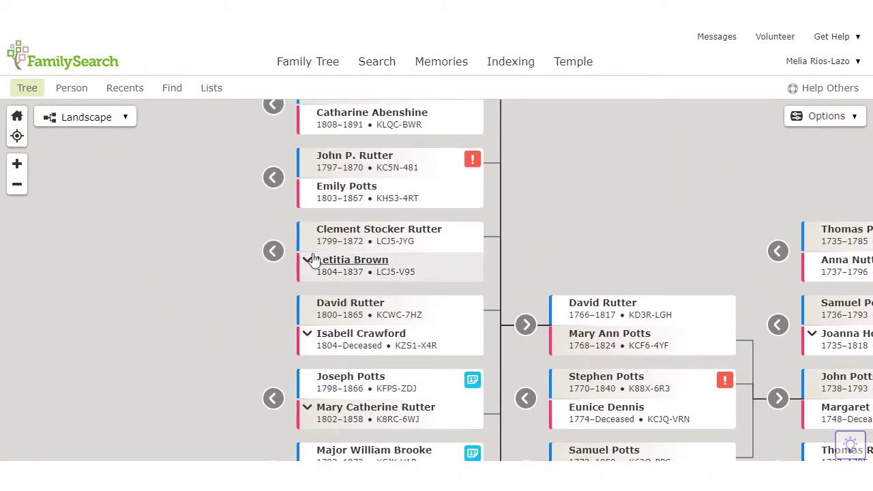
Step: Expand the family of the couple directly below the one without an expandable branch, examine their children, and collapse it
{"action": "left_click_drag", "start_coordinate": [230, 245], "coordinate": [285, 227]}
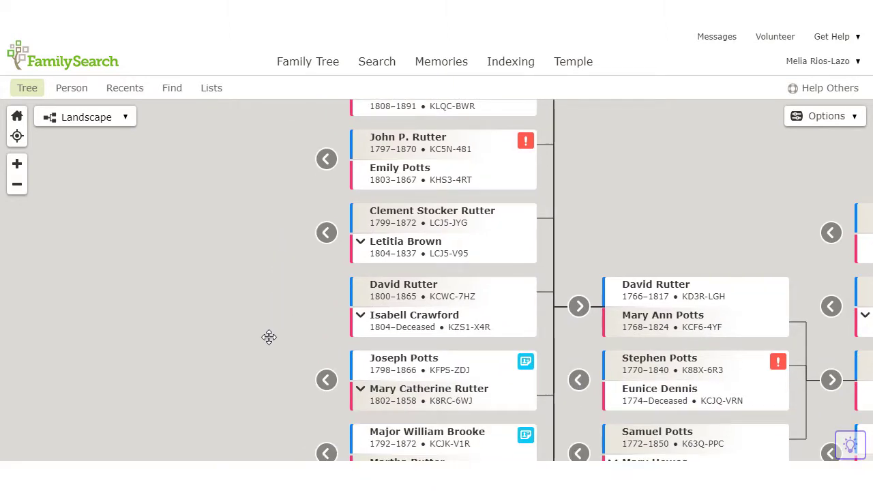
{"action": "left_click_drag", "start_coordinate": [275, 314], "coordinate": [300, 241]}
{"action": "left_click", "coordinate": [350, 312]}
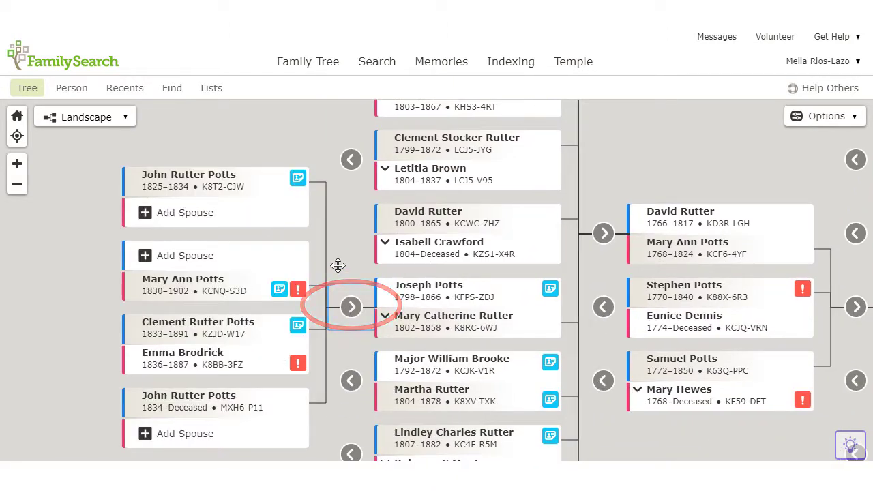
{"action": "left_click_drag", "start_coordinate": [337, 259], "coordinate": [390, 209]}
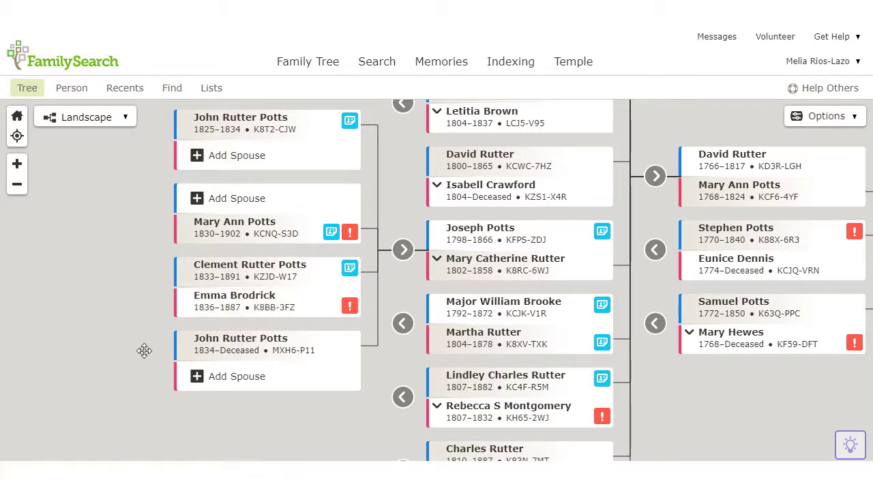
{"action": "left_click", "coordinate": [403, 251]}
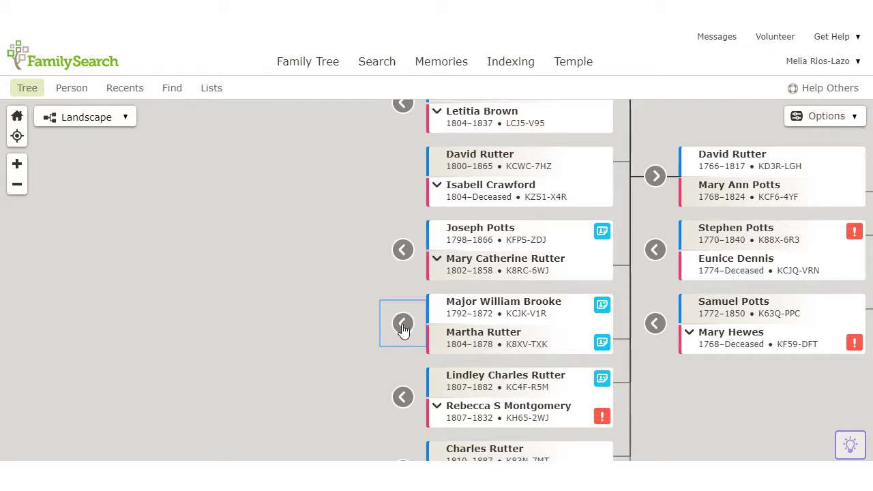
Step: Expand the Major's family through his first-listed child and that child's first-listed son
{"action": "left_click", "coordinate": [403, 325]}
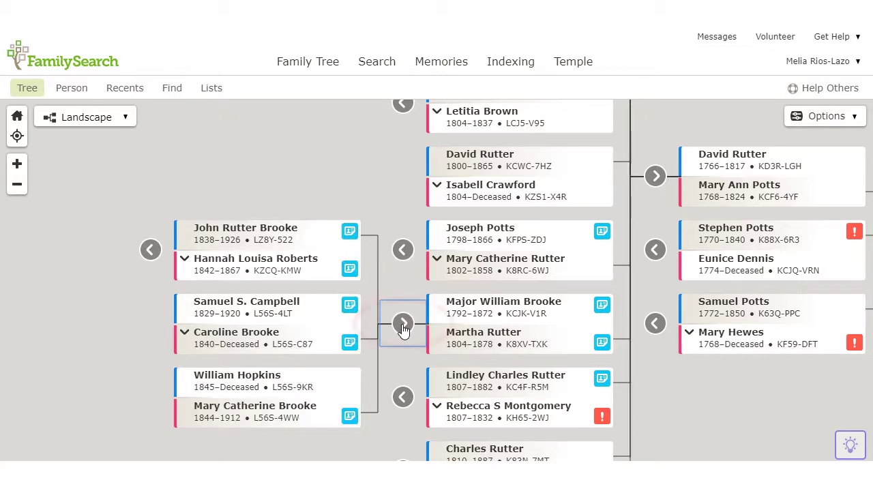
{"action": "left_click", "coordinate": [164, 251]}
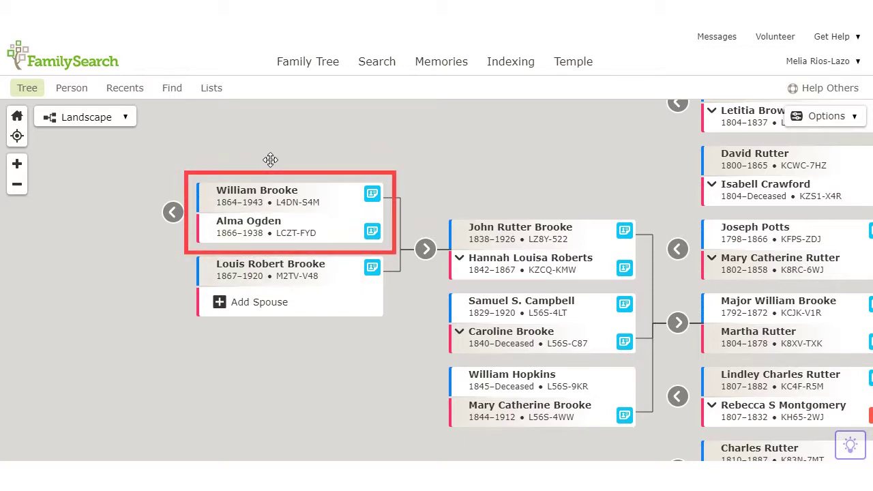
{"action": "left_click", "coordinate": [172, 212]}
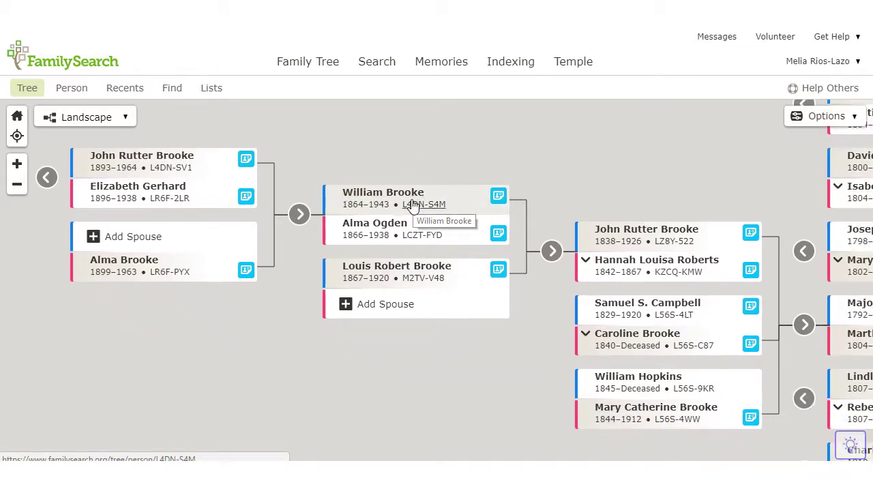
Step: Recenter the tree on the husband of the last expanded couple
{"action": "left_click", "coordinate": [400, 202]}
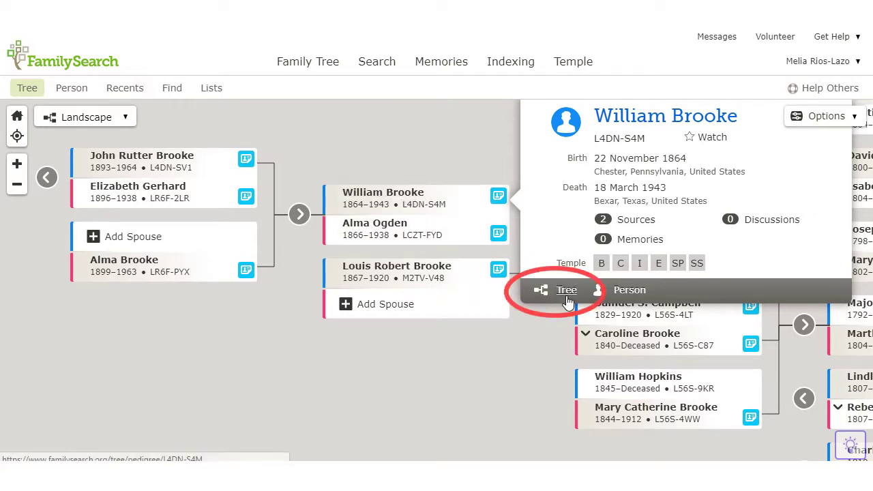
{"action": "left_click", "coordinate": [567, 292]}
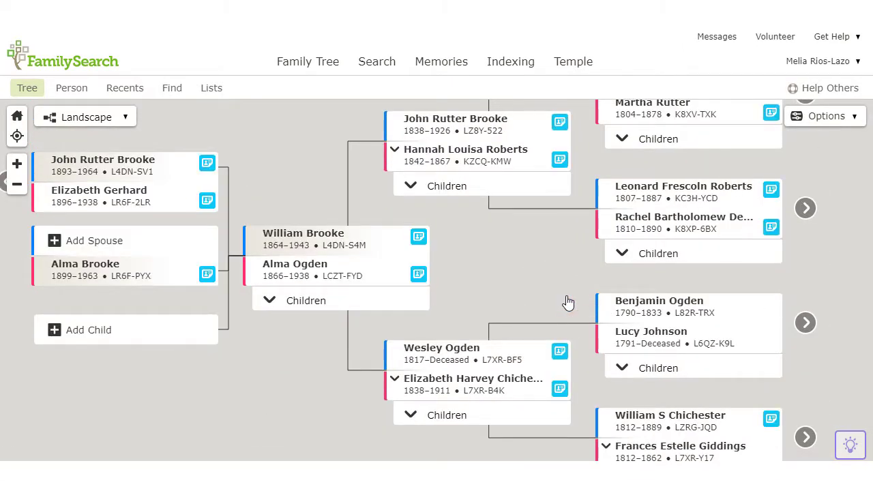
{"action": "left_click_drag", "start_coordinate": [528, 284], "coordinate": [590, 296]}
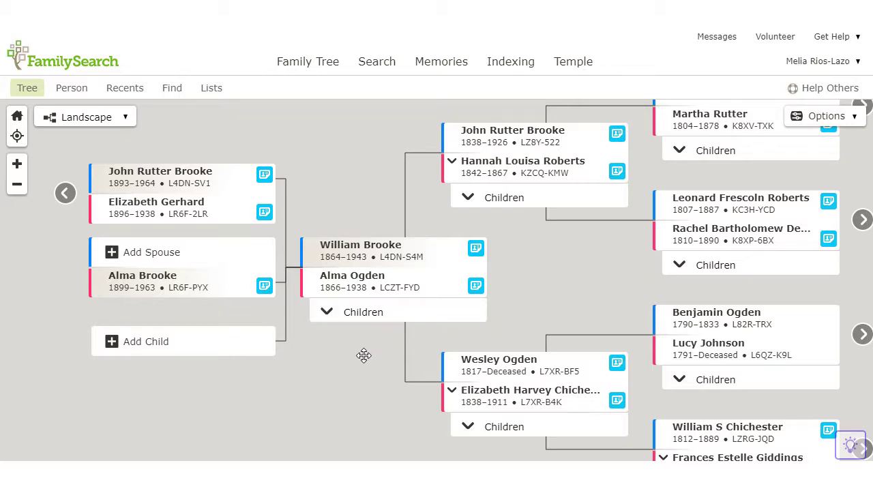
Step: Check the children listed under the central husband's parents and close the list
{"action": "left_click_drag", "start_coordinate": [360, 355], "coordinate": [320, 352]}
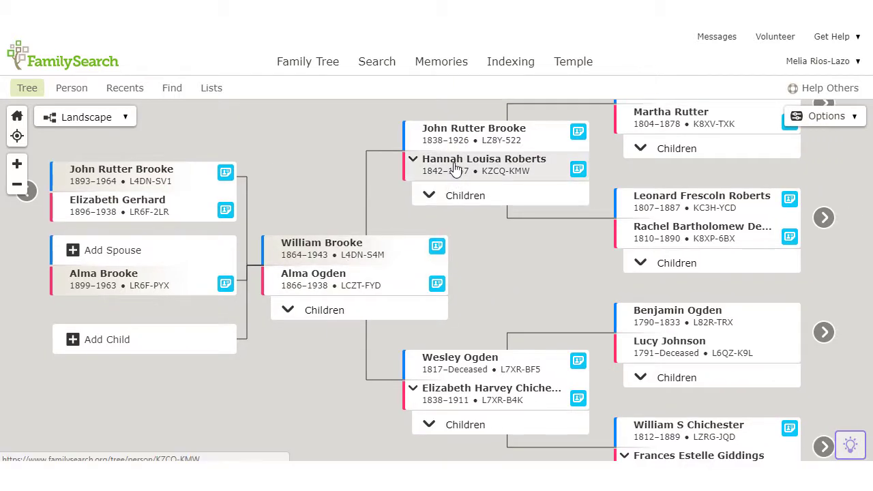
{"action": "left_click", "coordinate": [477, 196]}
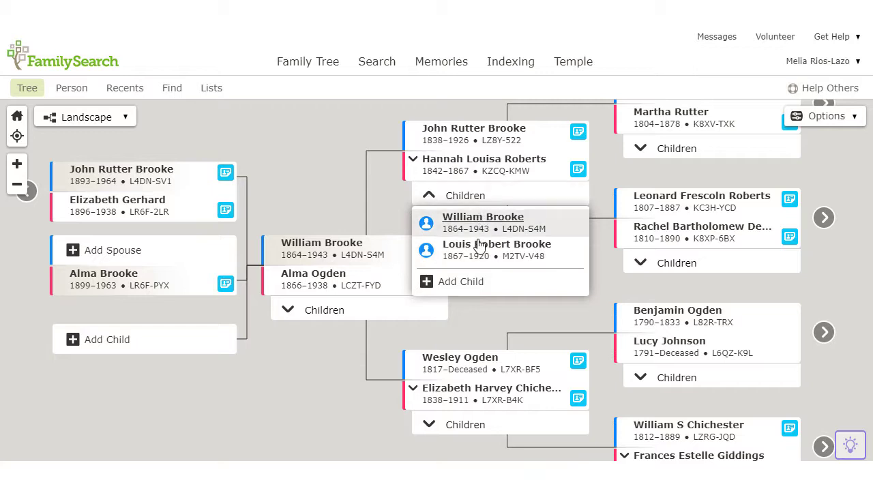
{"action": "left_click", "coordinate": [473, 333]}
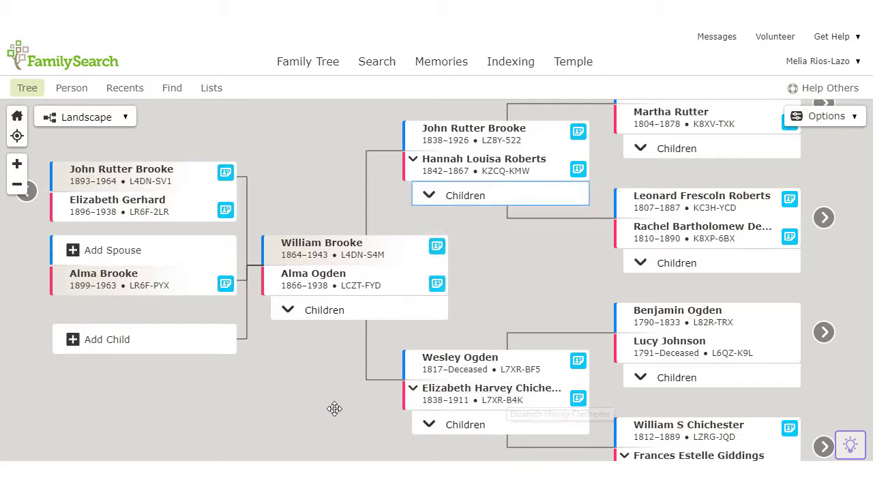
Step: Show the children of the central wife's parents and examine her siblings before returning to the central couple
{"action": "left_click_drag", "start_coordinate": [333, 407], "coordinate": [320, 343]}
{"action": "left_click", "coordinate": [433, 372]}
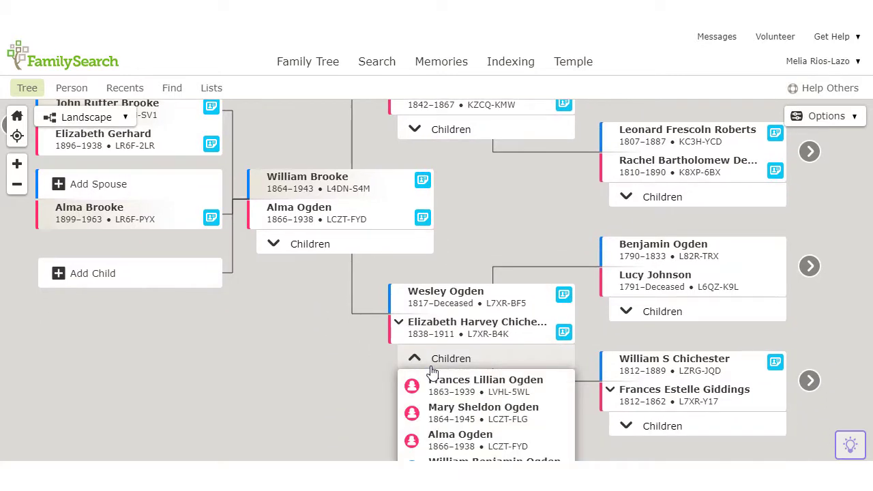
{"action": "left_click_drag", "start_coordinate": [350, 412], "coordinate": [359, 314]}
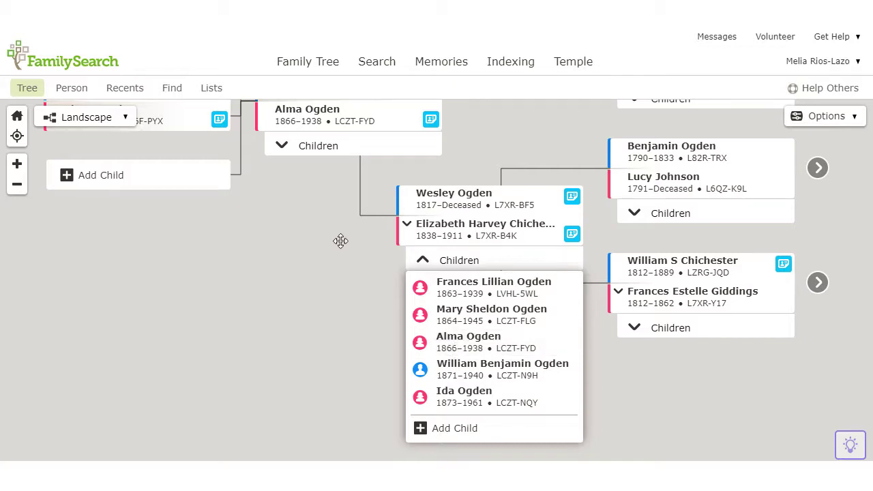
{"action": "left_click_drag", "start_coordinate": [348, 255], "coordinate": [397, 392]}
{"action": "left_click_drag", "start_coordinate": [370, 181], "coordinate": [397, 228]}
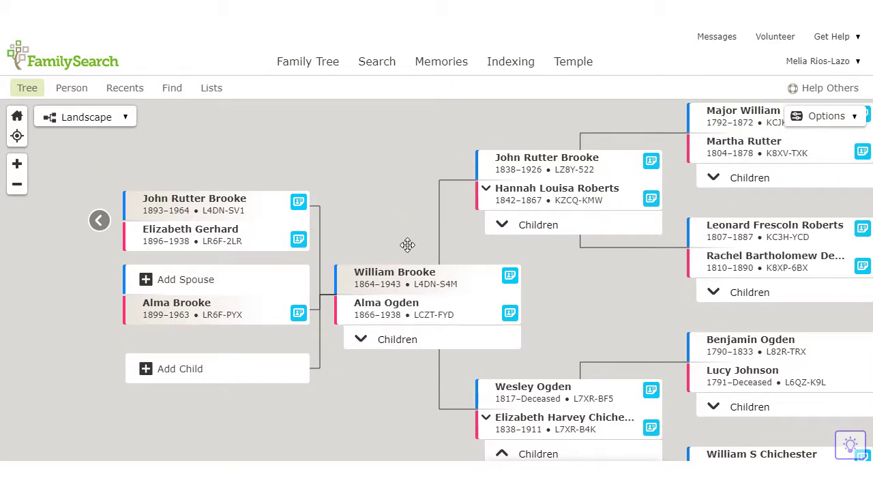